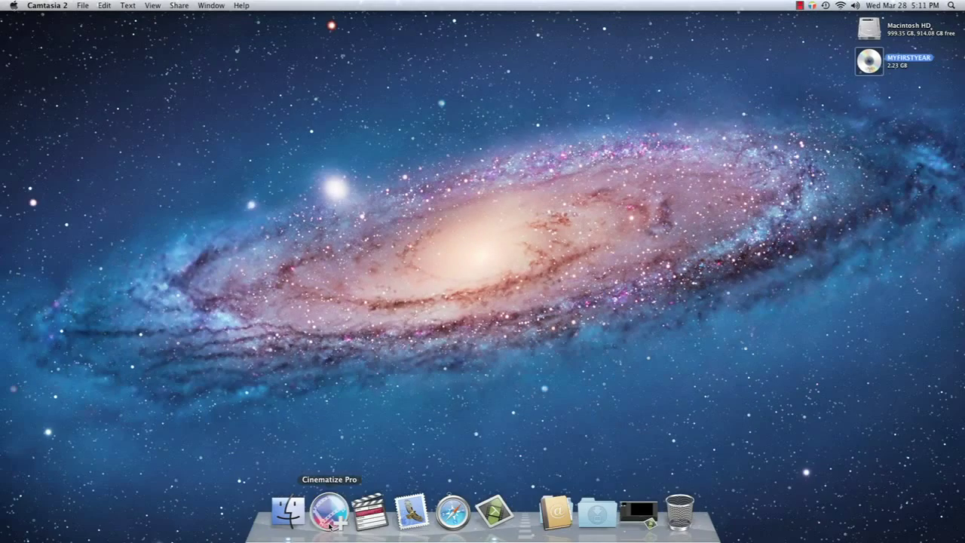
# Launch Cinematize 3 Pro, load the MYFIRSTYEAR DVD, and set title 1's start to 00:00:09.510
pyautogui.click(329, 511)
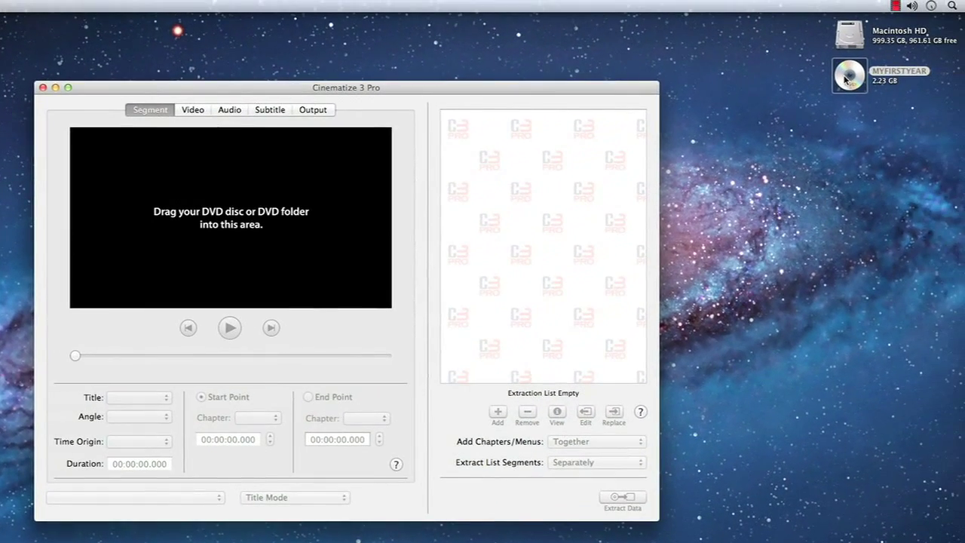
pyautogui.moveTo(908, 58); pyautogui.dragTo(395, 230)
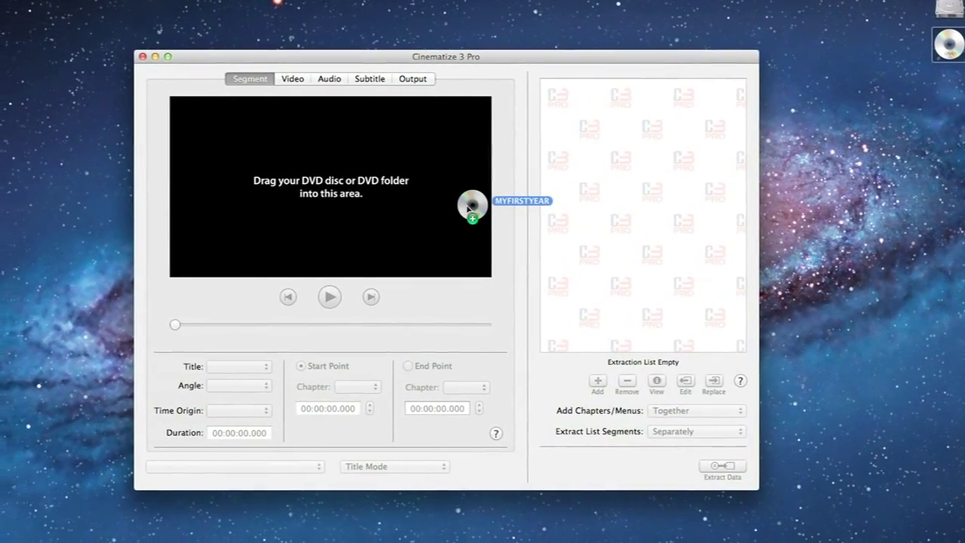
pyautogui.moveTo(467, 208); pyautogui.dragTo(487, 204)
pyautogui.click(165, 9)
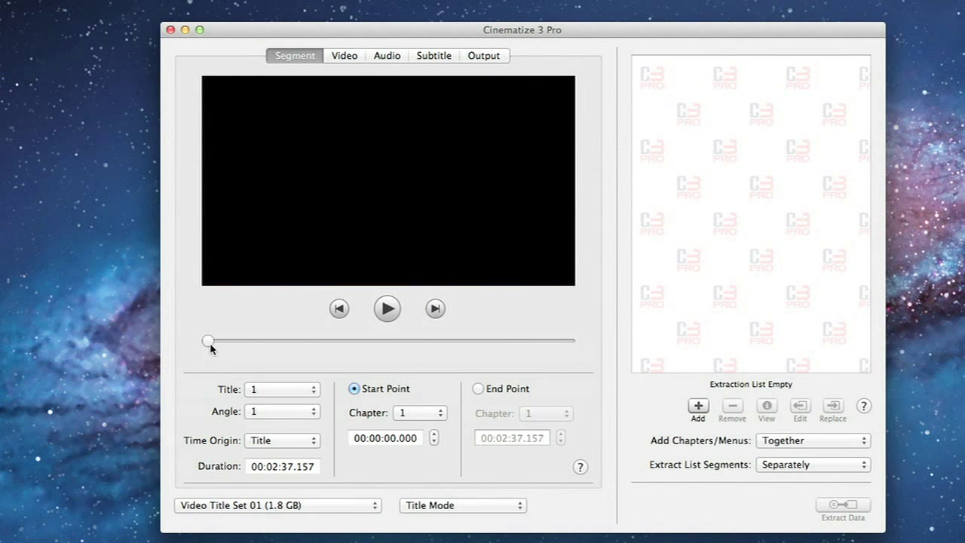
pyautogui.moveTo(208, 343); pyautogui.dragTo(231, 344)
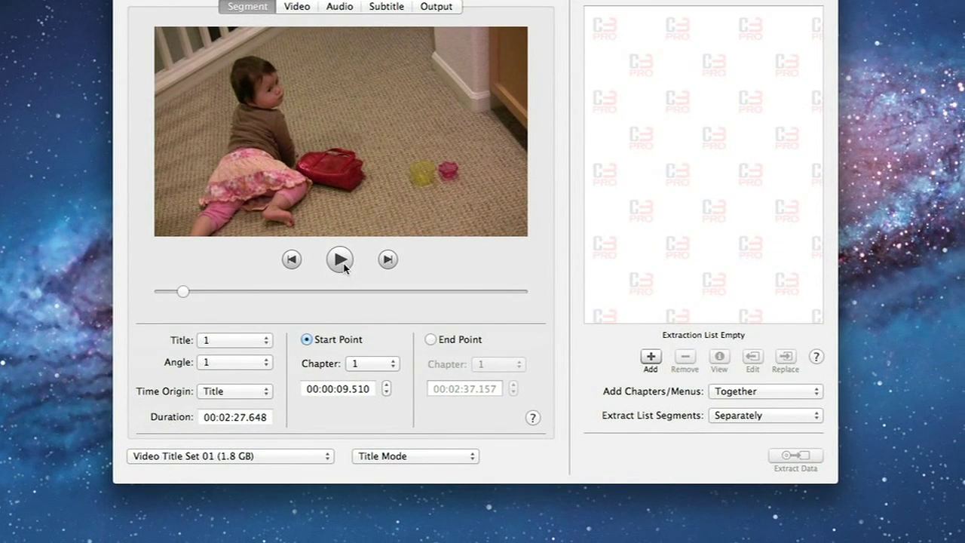
# Preview title 1 and set the clip from 00:00:05.506 to 00:00:21.522, 00:00:16.016 long
pyautogui.click(388, 310)
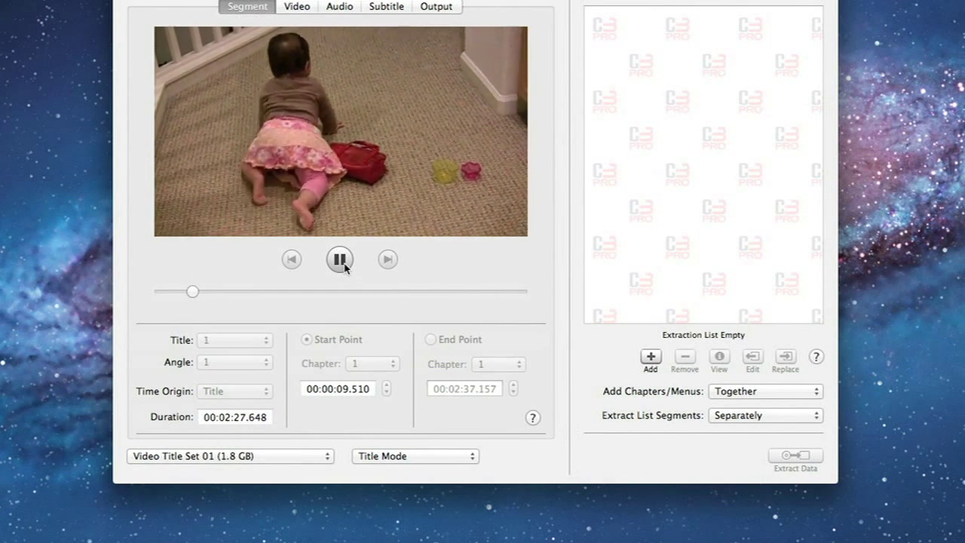
pyautogui.click(343, 264)
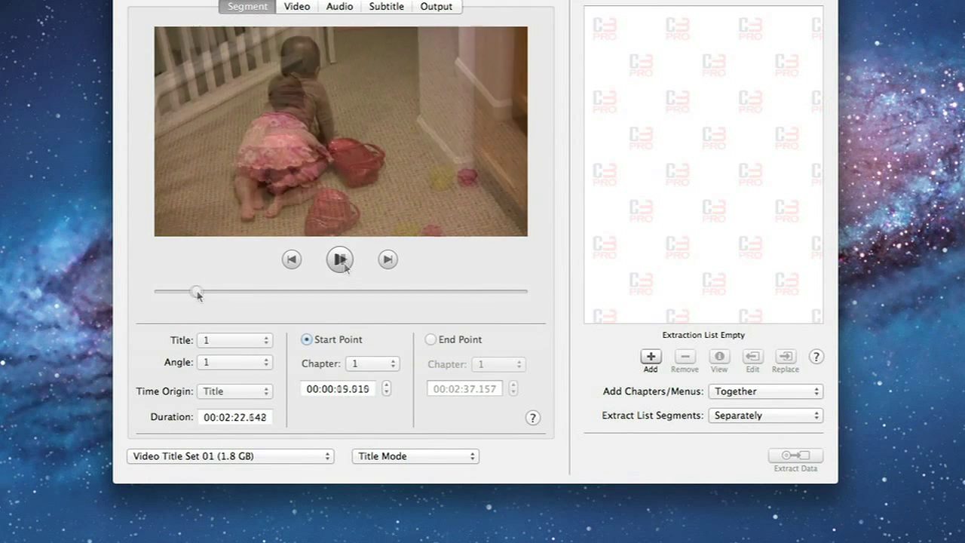
pyautogui.moveTo(196, 295); pyautogui.dragTo(176, 297)
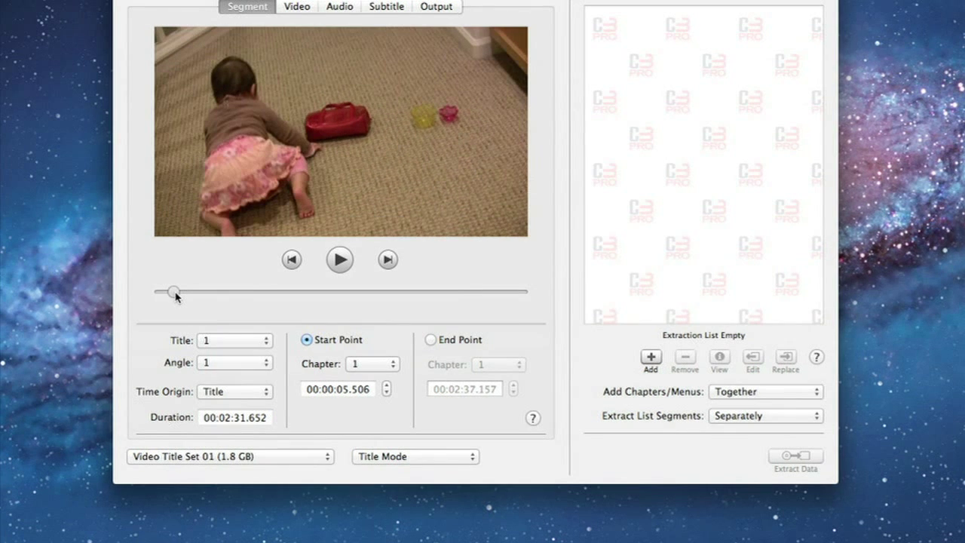
pyautogui.click(430, 340)
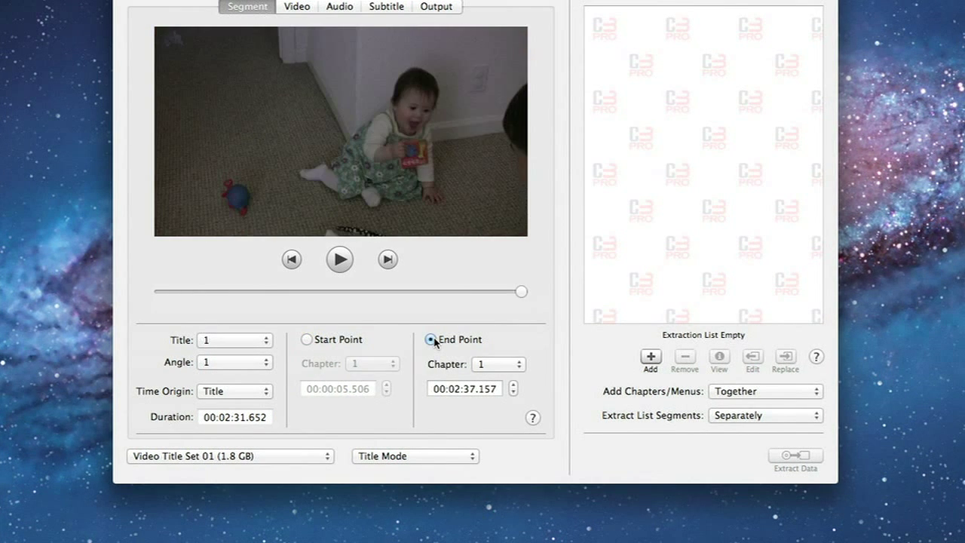
pyautogui.moveTo(217, 291); pyautogui.dragTo(210, 297)
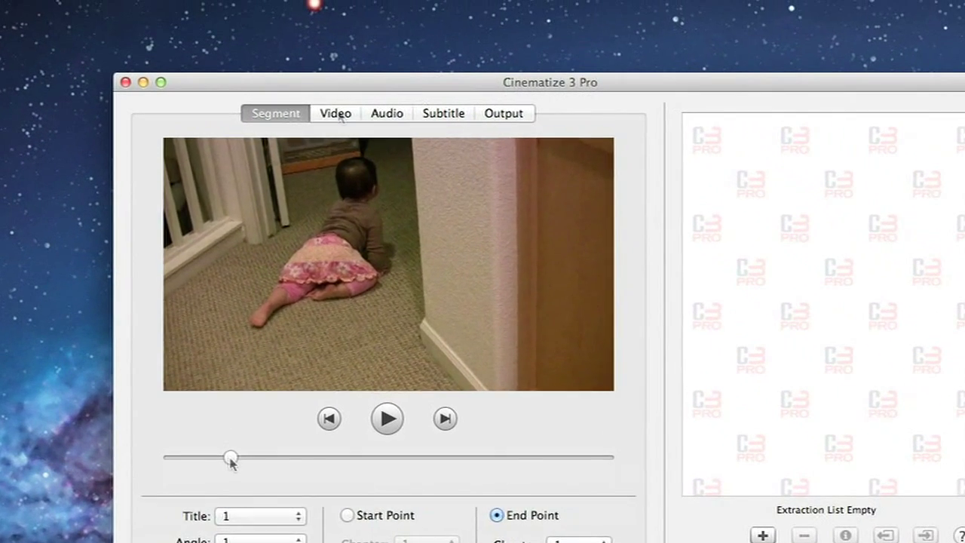
pyautogui.click(305, 47)
# Keep the default video stream and decoding, and switch the intermediate file codec to ProRes 422
pyautogui.click(348, 47)
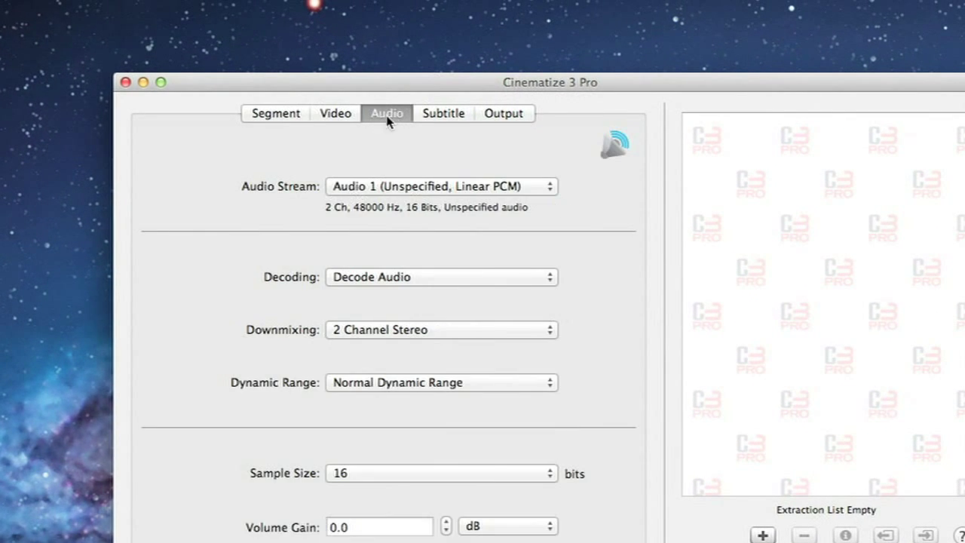
pyautogui.click(388, 51)
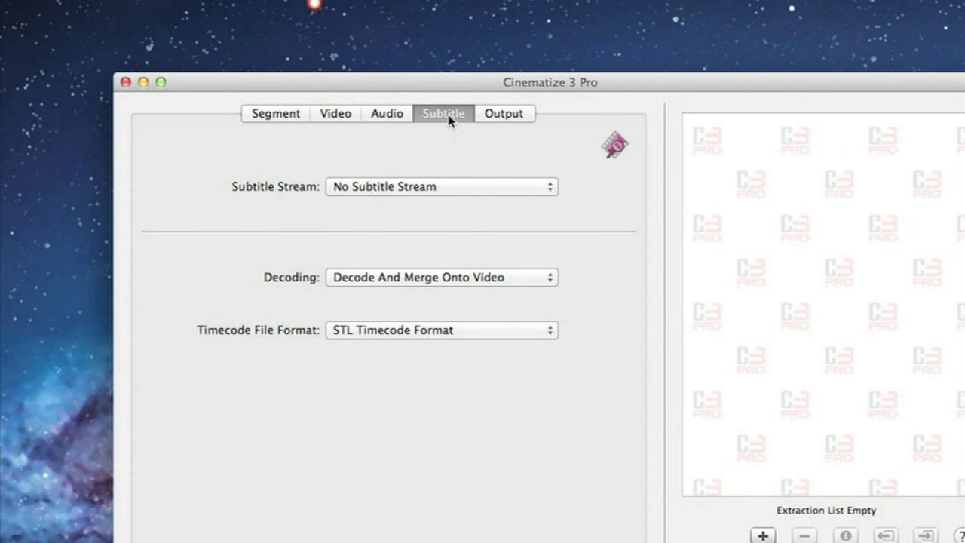
pyautogui.click(340, 115)
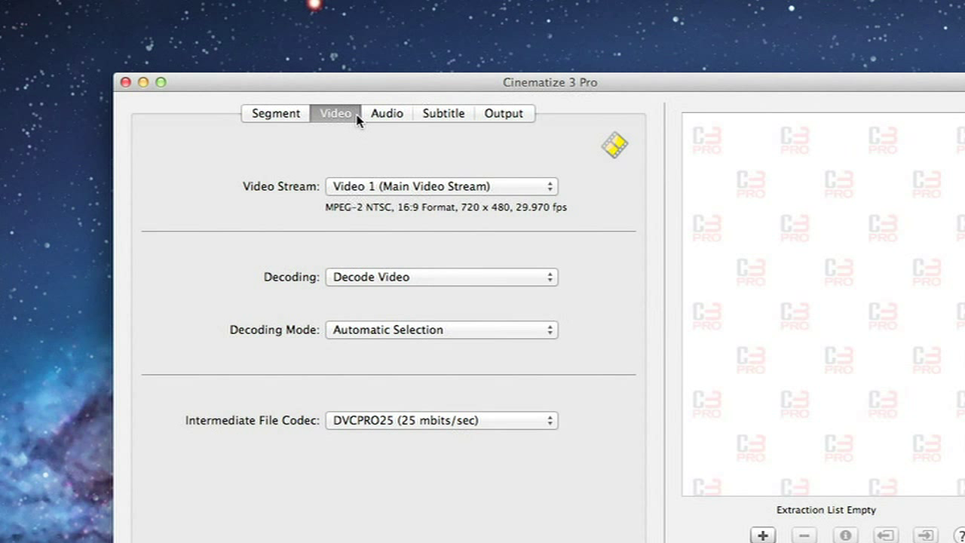
pyautogui.click(547, 192)
pyautogui.click(548, 192)
pyautogui.click(547, 277)
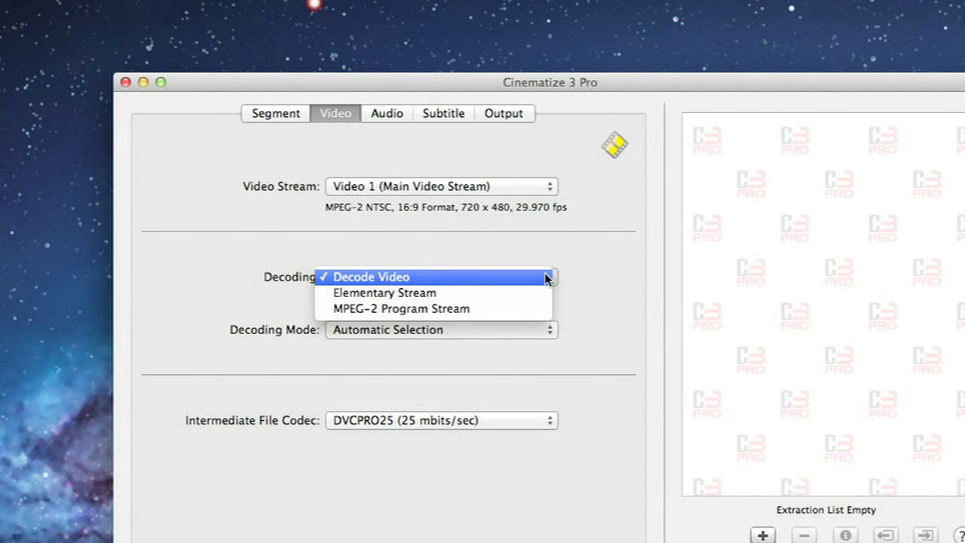
pyautogui.click(548, 278)
pyautogui.click(551, 329)
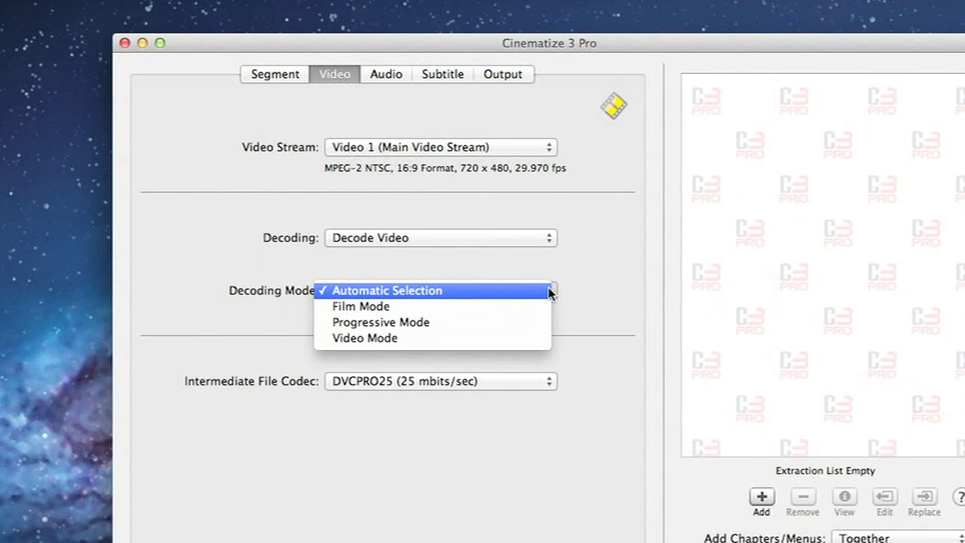
pyautogui.click(550, 293)
pyautogui.click(551, 383)
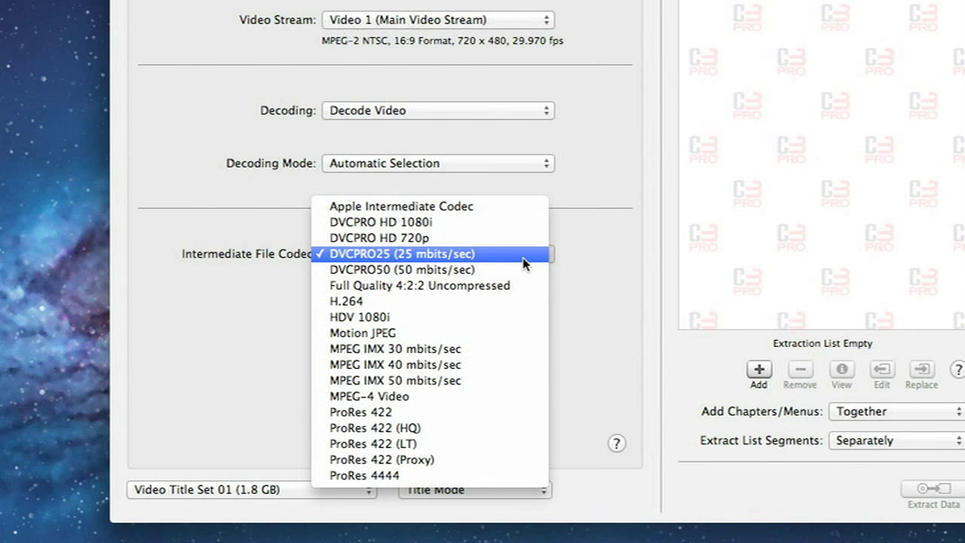
pyautogui.click(517, 413)
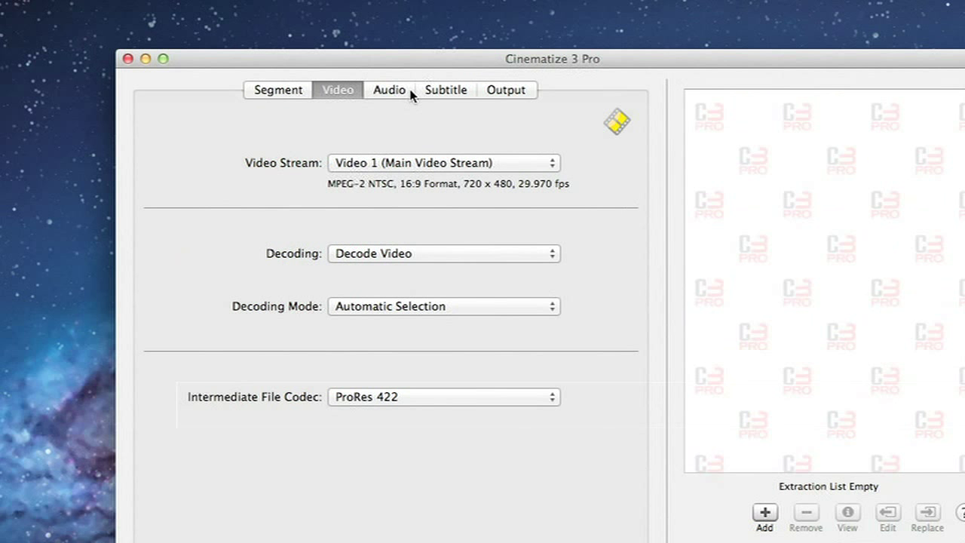
# Keep audio defaults: Audio 1, Decode Audio, 2 Channel Stereo, Normal Dynamic Range, 16-bit
pyautogui.click(410, 90)
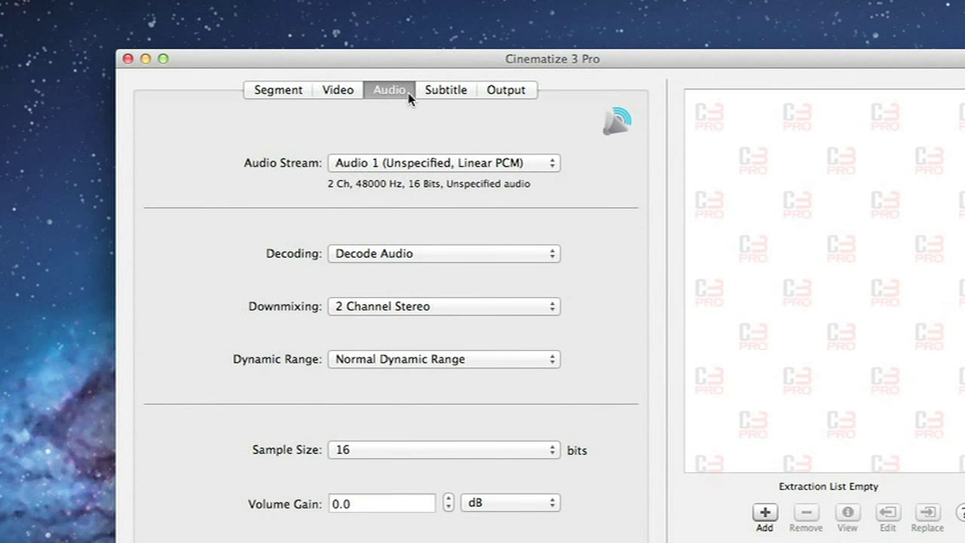
pyautogui.click(553, 164)
pyautogui.click(554, 162)
pyautogui.click(554, 257)
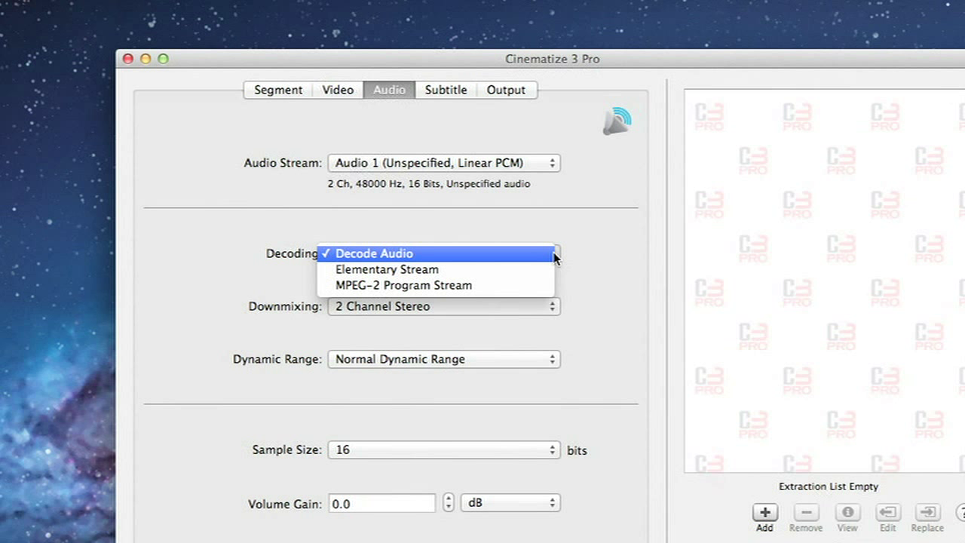
pyautogui.click(554, 257)
pyautogui.click(553, 306)
pyautogui.click(553, 306)
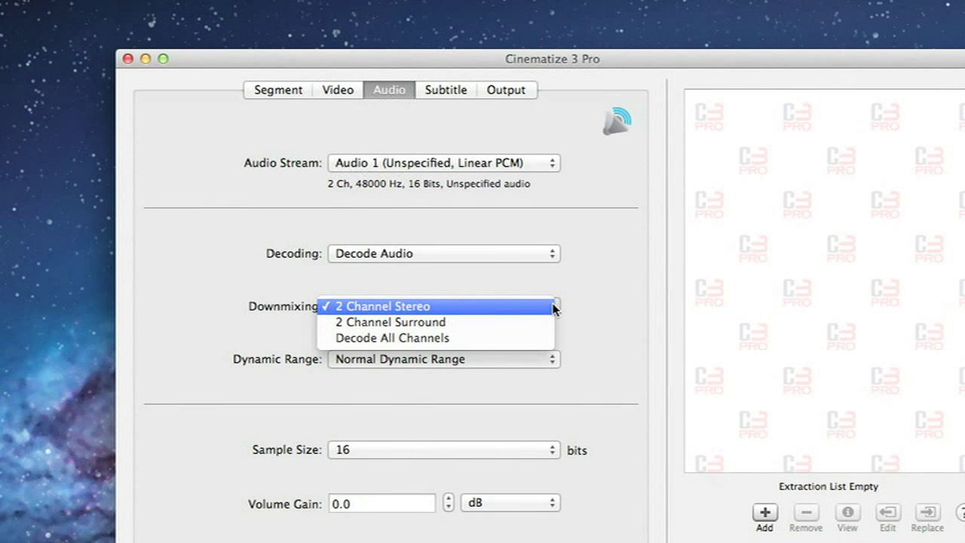
pyautogui.click(552, 359)
pyautogui.click(551, 359)
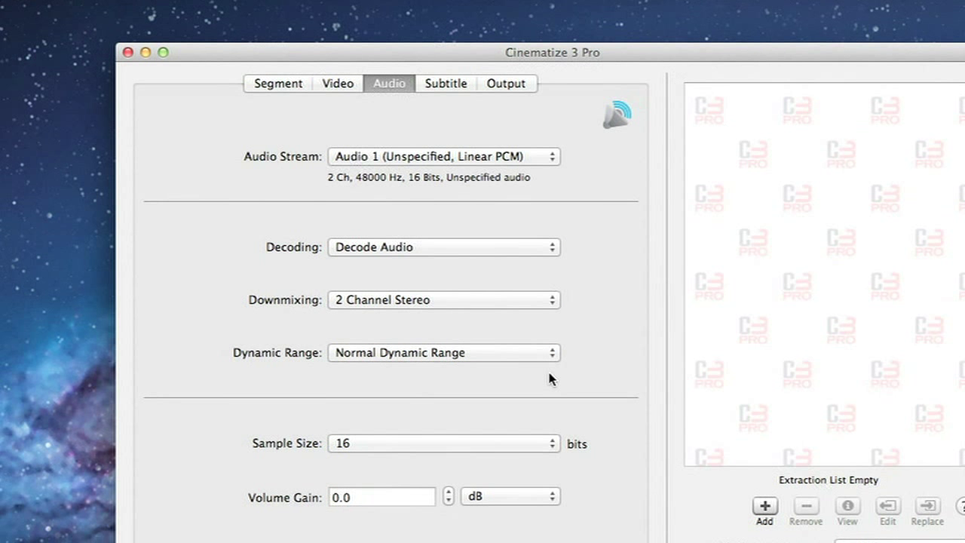
pyautogui.click(554, 345)
pyautogui.click(553, 345)
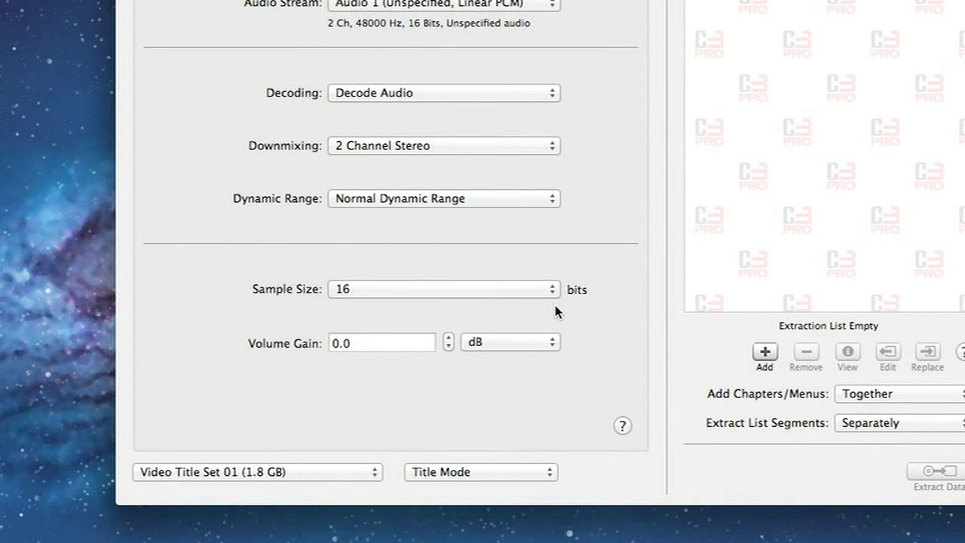
pyautogui.click(468, 0)
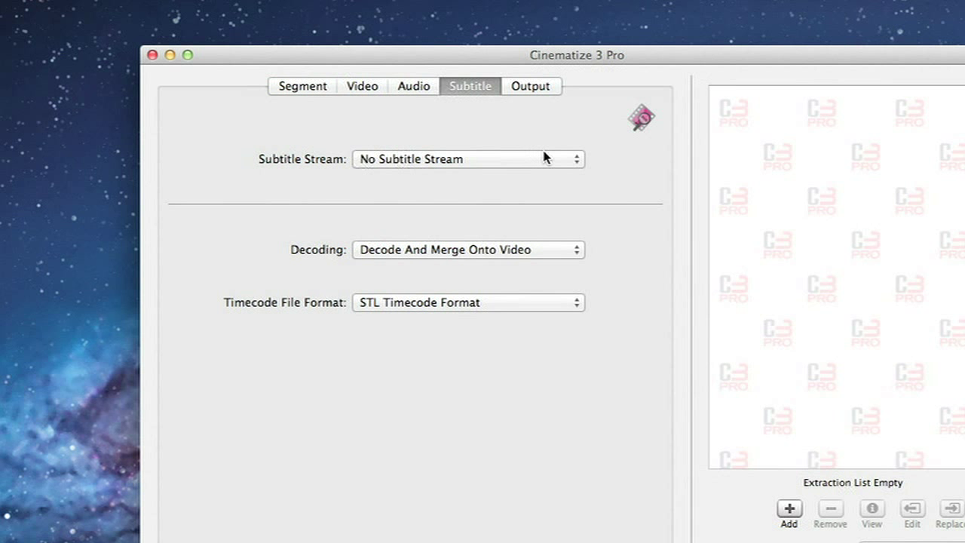
# Keep subtitle defaults: No Subtitle Stream, Decode And Merge Onto Video, STL Timecode Format
pyautogui.click(573, 159)
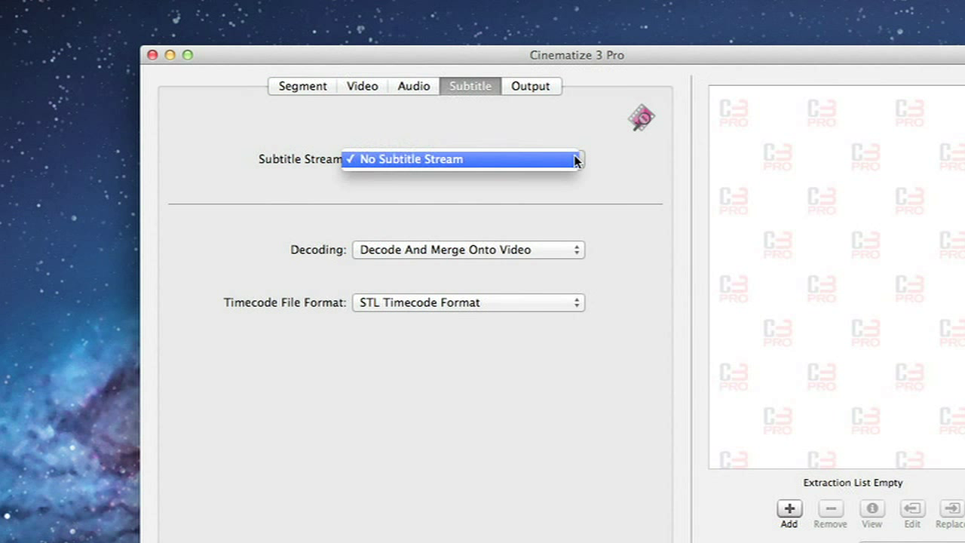
pyautogui.click(574, 159)
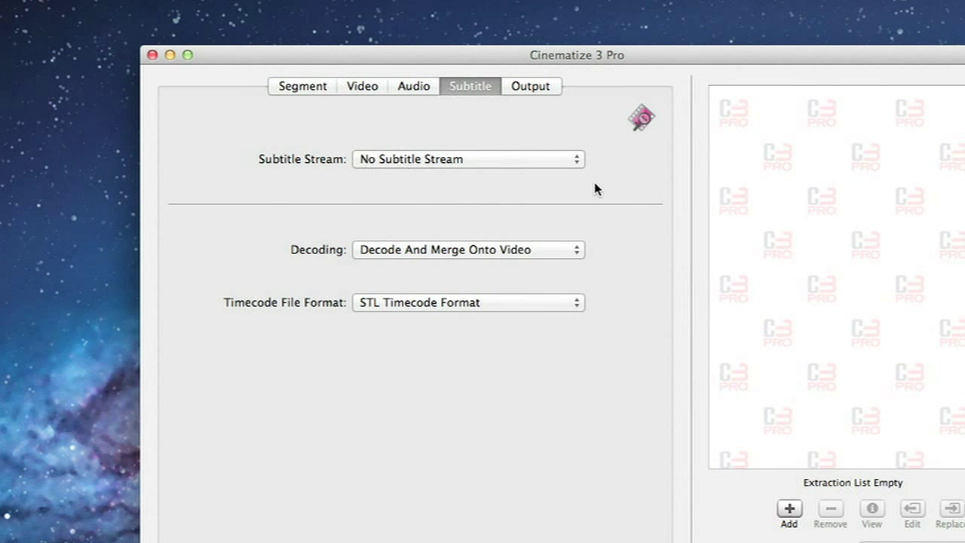
pyautogui.click(582, 254)
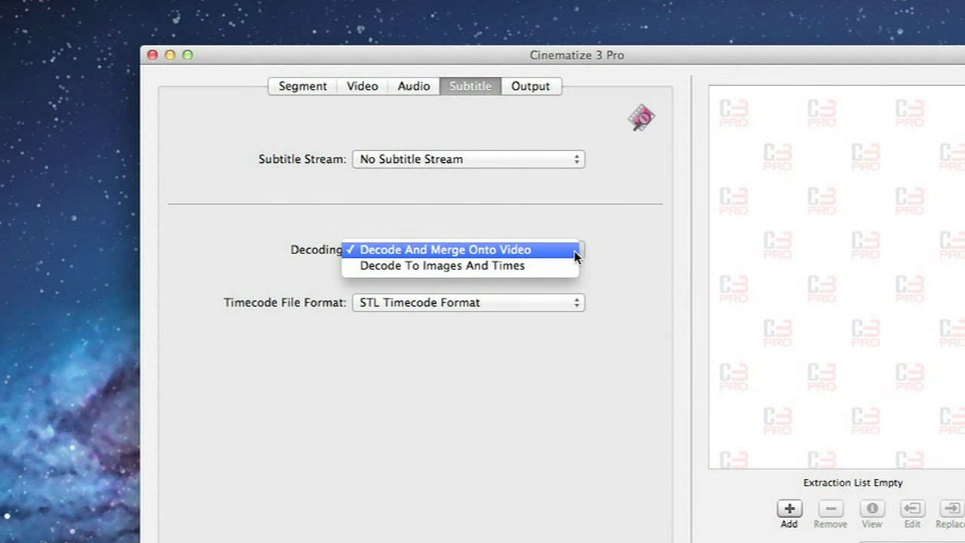
pyautogui.click(578, 254)
pyautogui.click(576, 306)
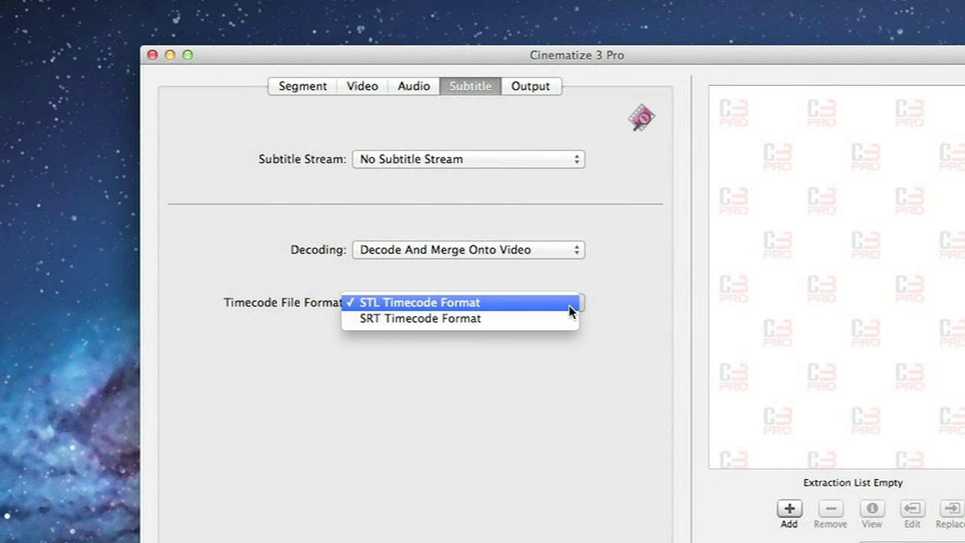
pyautogui.click(570, 304)
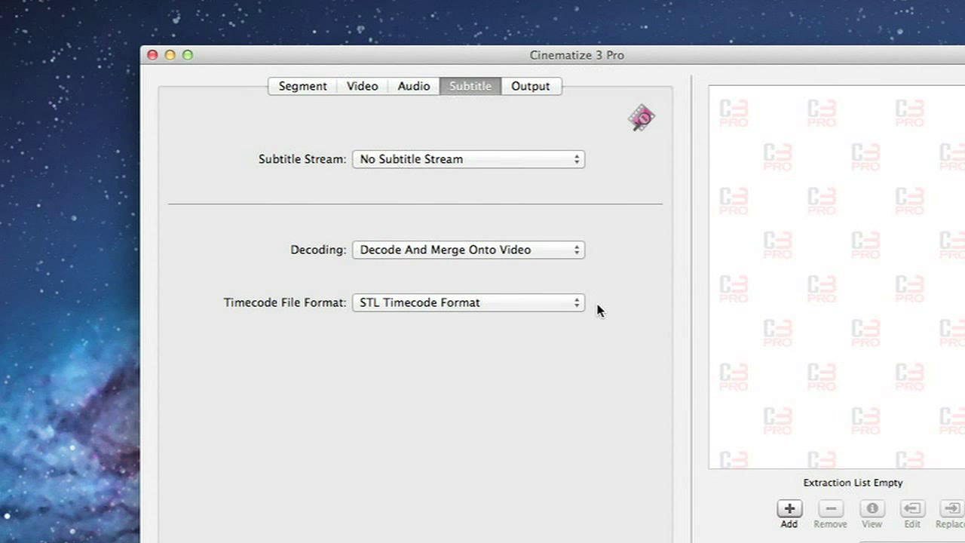
pyautogui.click(554, 87)
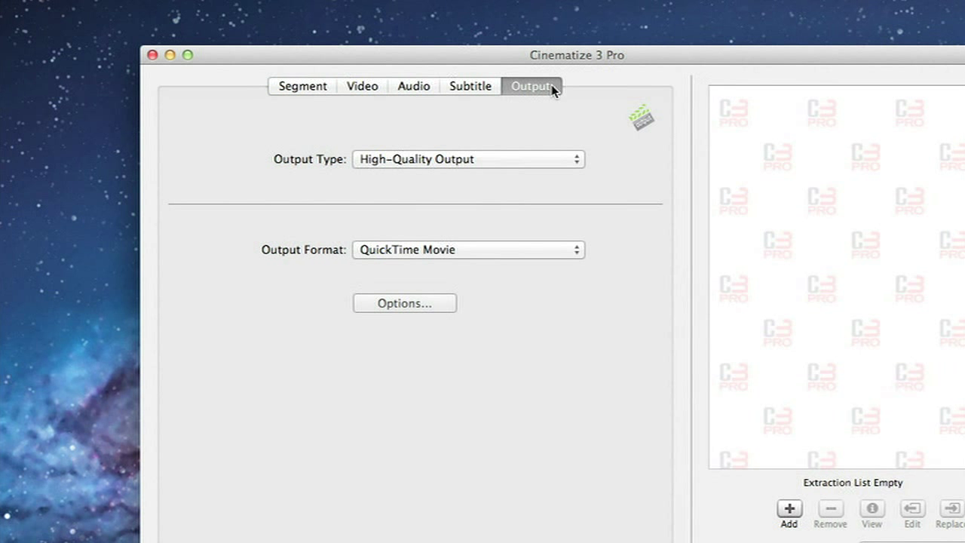
# Keep High-Quality Output as the output type and QuickTime Movie as the format
pyautogui.click(575, 161)
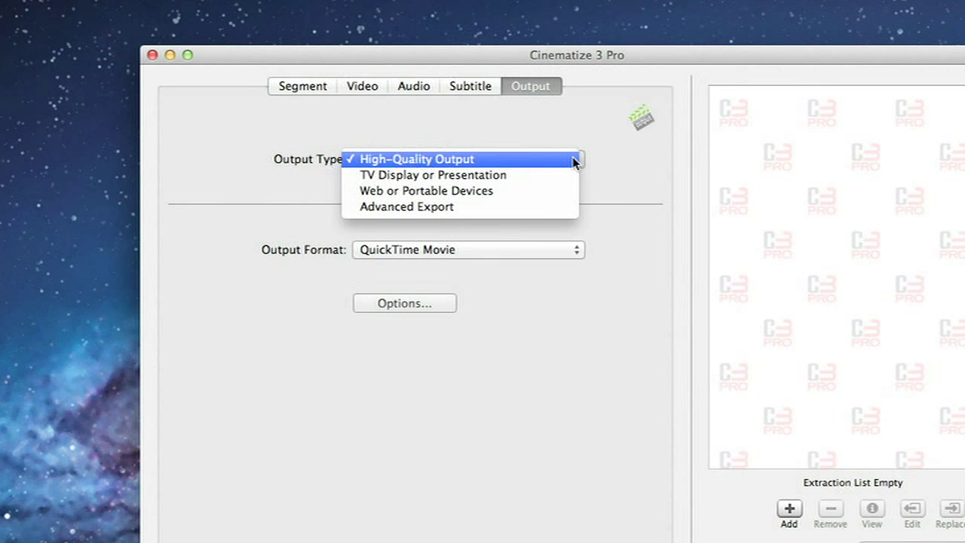
pyautogui.click(575, 160)
pyautogui.click(575, 251)
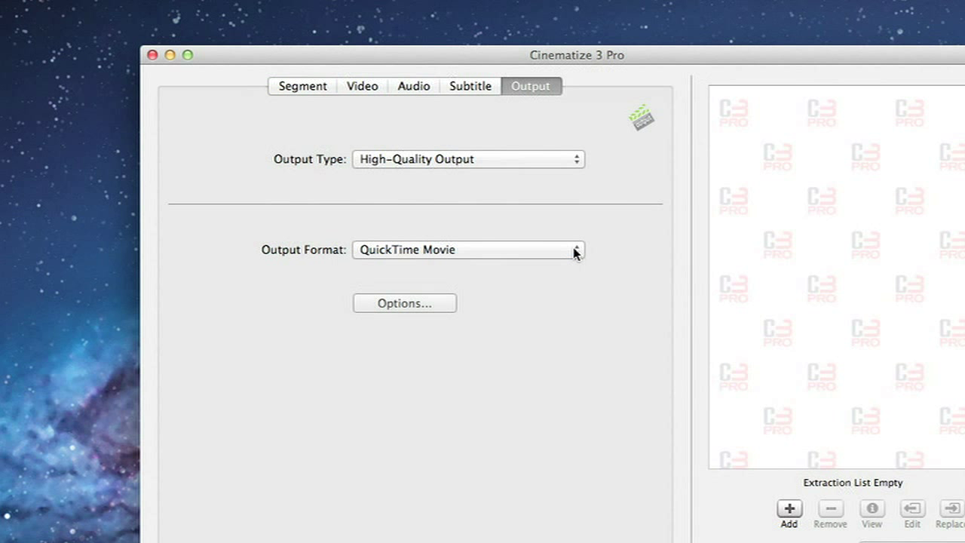
# Keep the QuickTime options Self-Contained with Do Not Include Aspect Flags
pyautogui.click(446, 303)
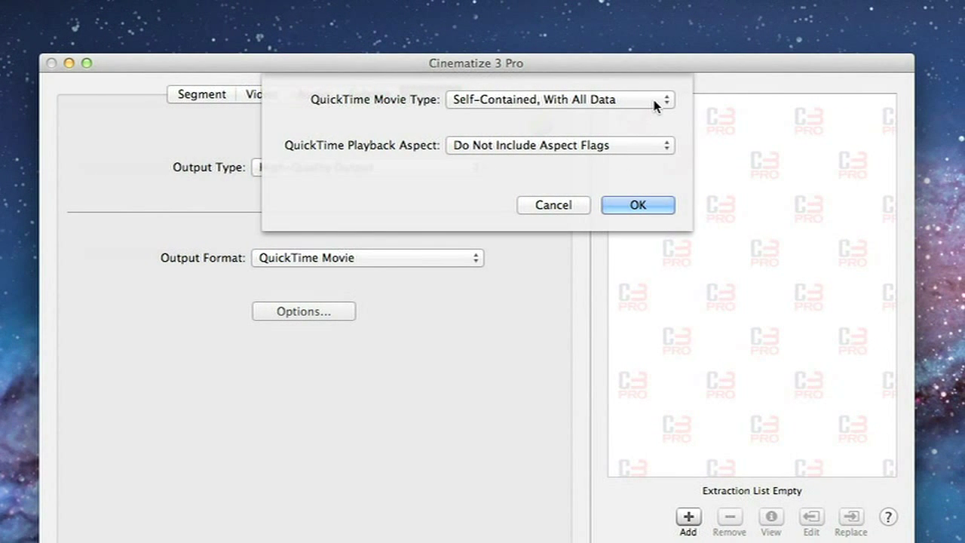
pyautogui.click(657, 101)
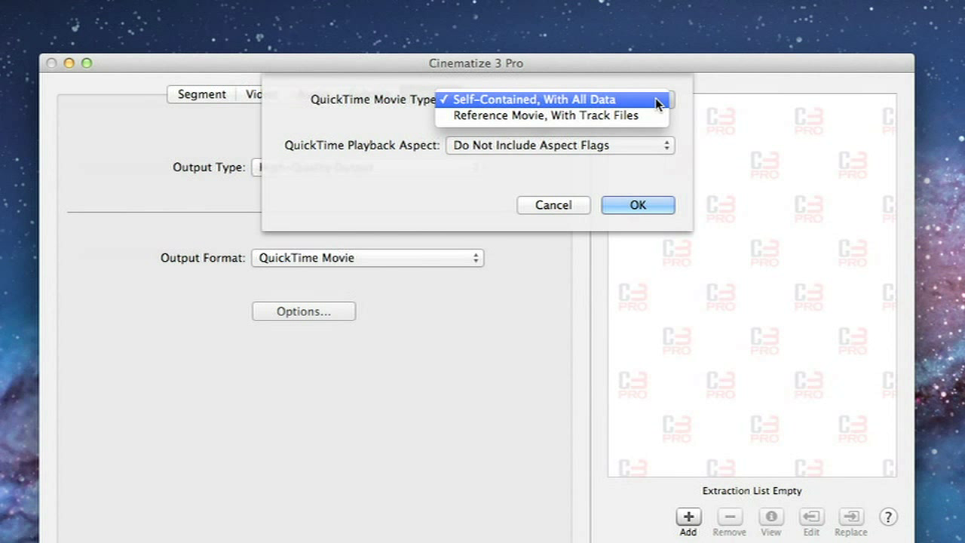
pyautogui.click(657, 101)
pyautogui.click(661, 146)
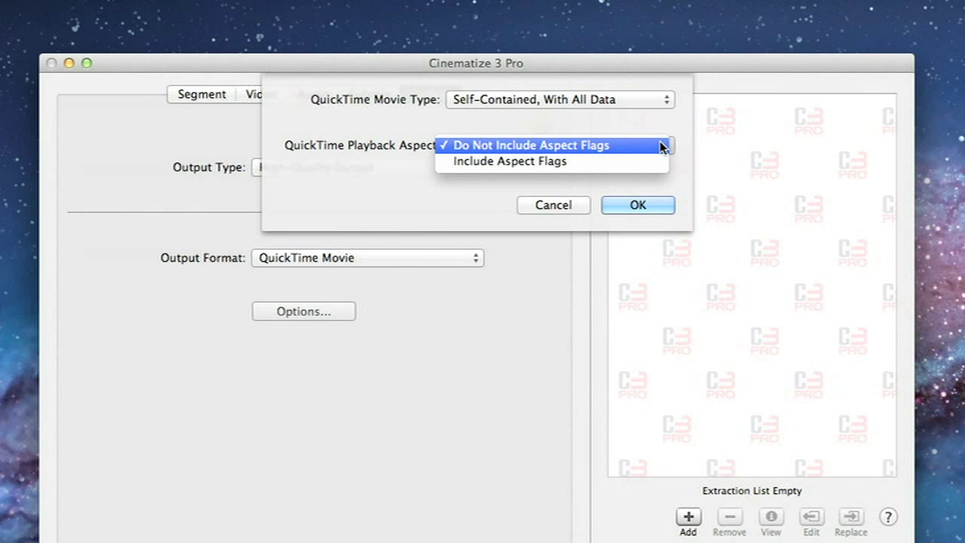
pyautogui.click(661, 146)
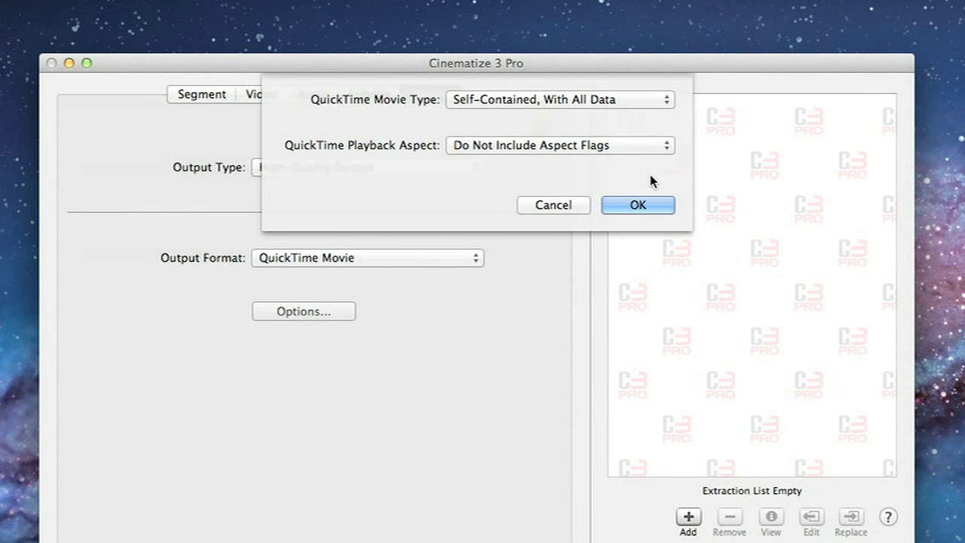
pyautogui.click(649, 209)
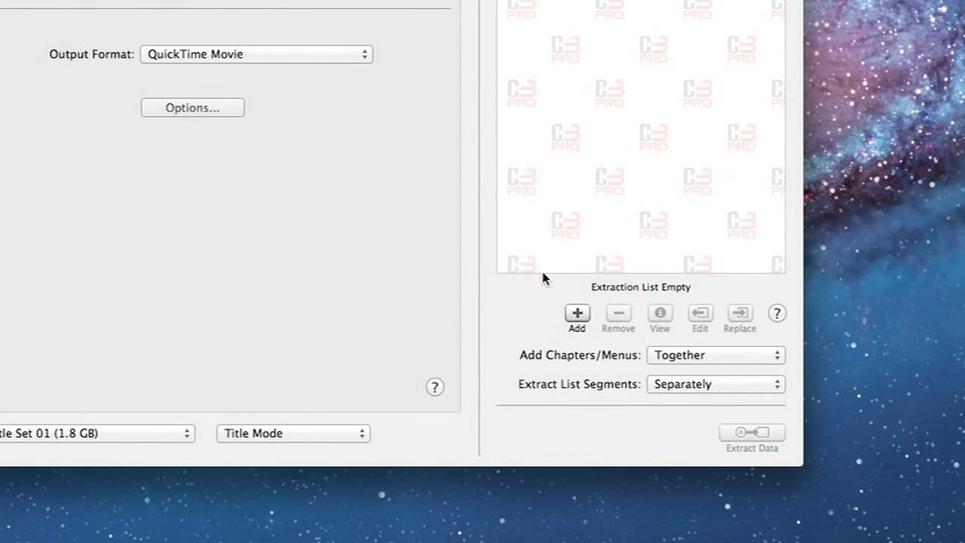
# Add Segment001 to the extraction list, then set a new clip from 00:00:25.526 to 00:00:32.032
pyautogui.click(577, 314)
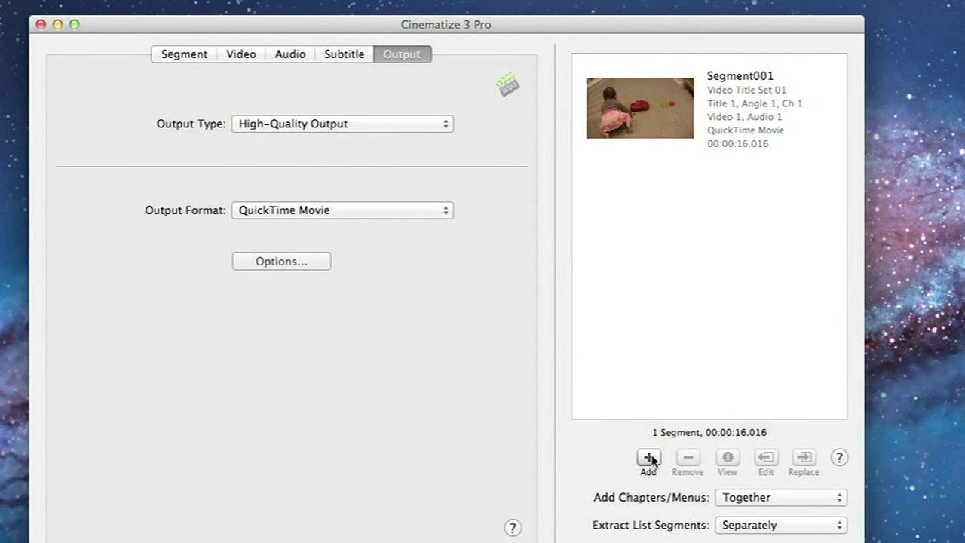
pyautogui.click(183, 53)
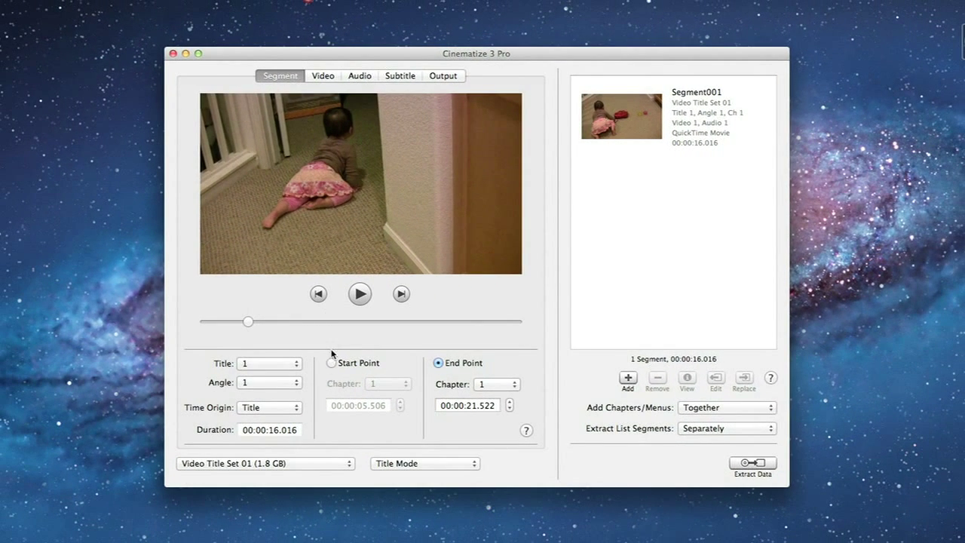
pyautogui.click(332, 363)
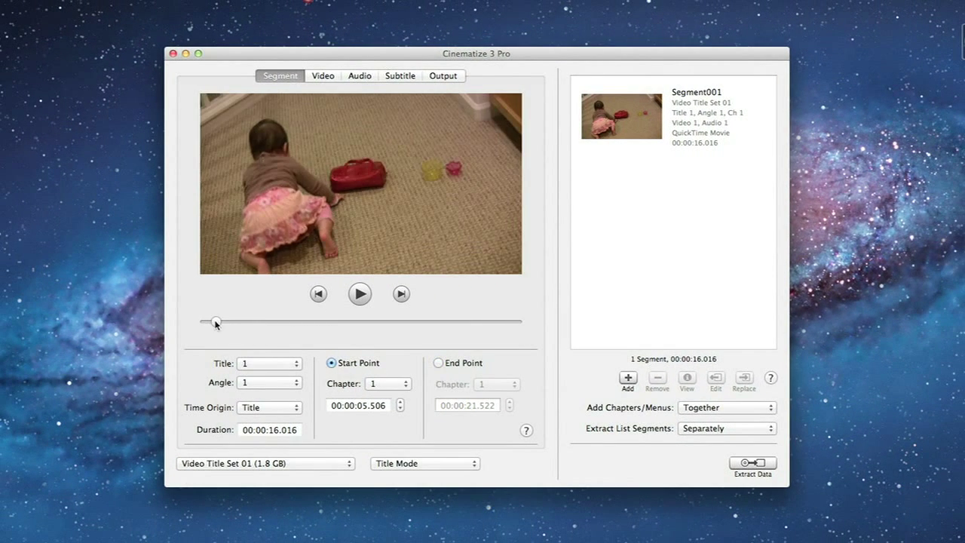
pyautogui.moveTo(216, 323); pyautogui.dragTo(256, 322)
pyautogui.click(437, 362)
pyautogui.click(268, 322)
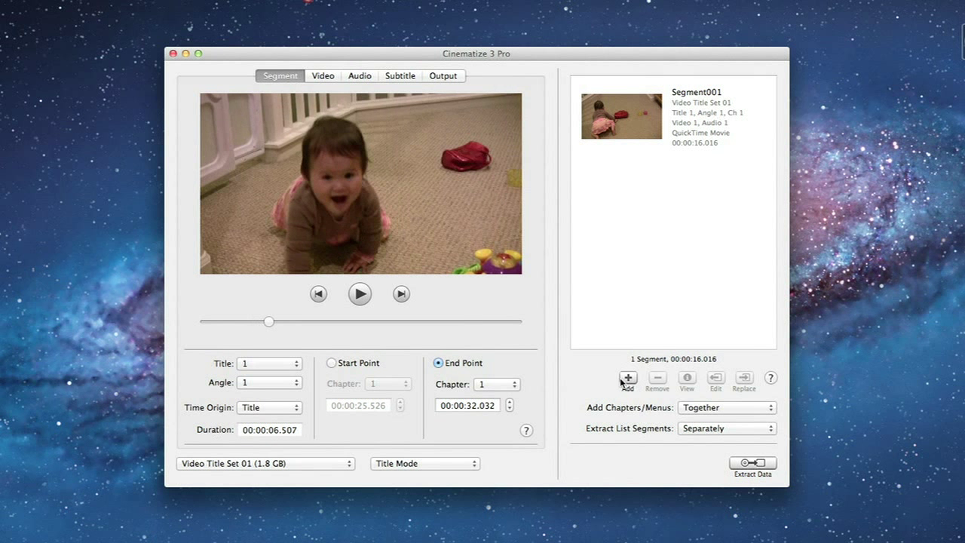
# Add the new clip as Segment002, then remove Segment002 from the extraction list
pyautogui.click(624, 379)
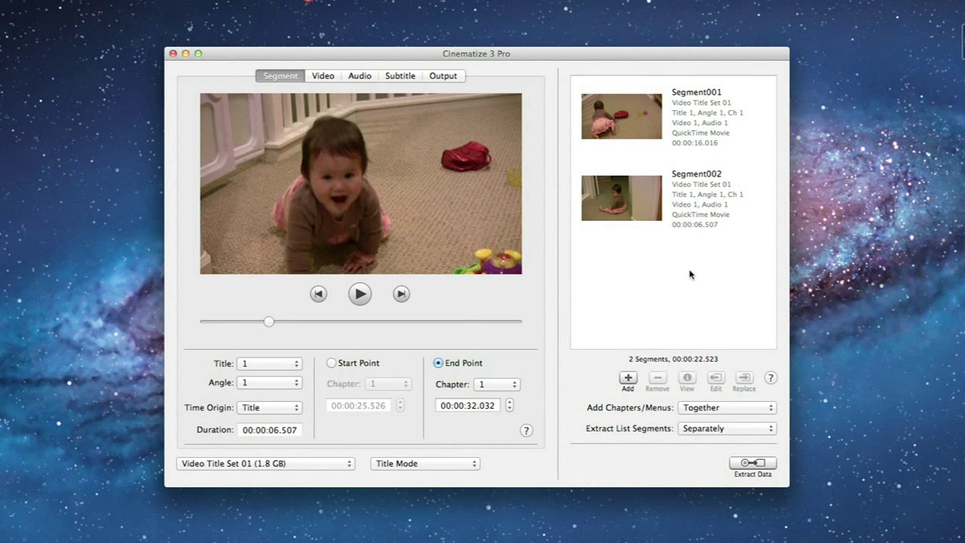
pyautogui.click(695, 216)
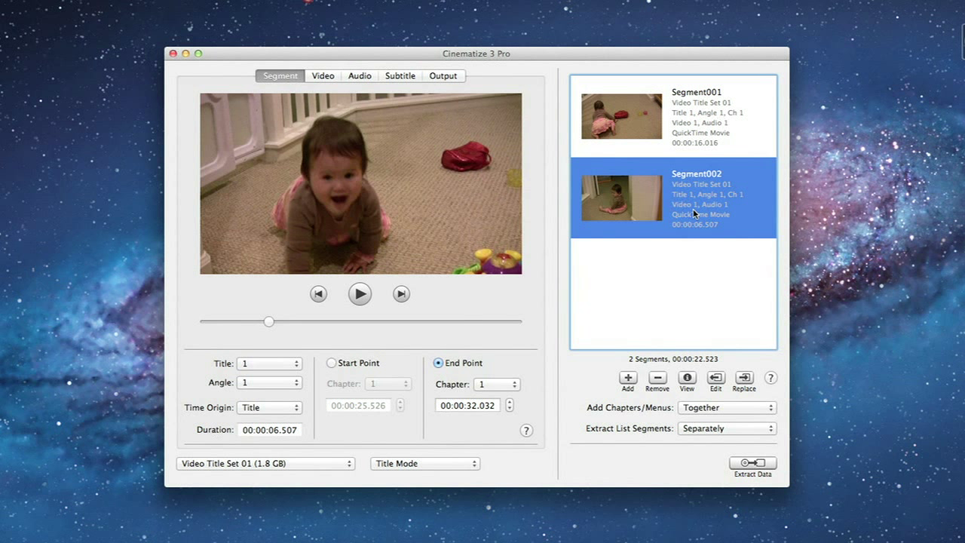
pyautogui.click(659, 377)
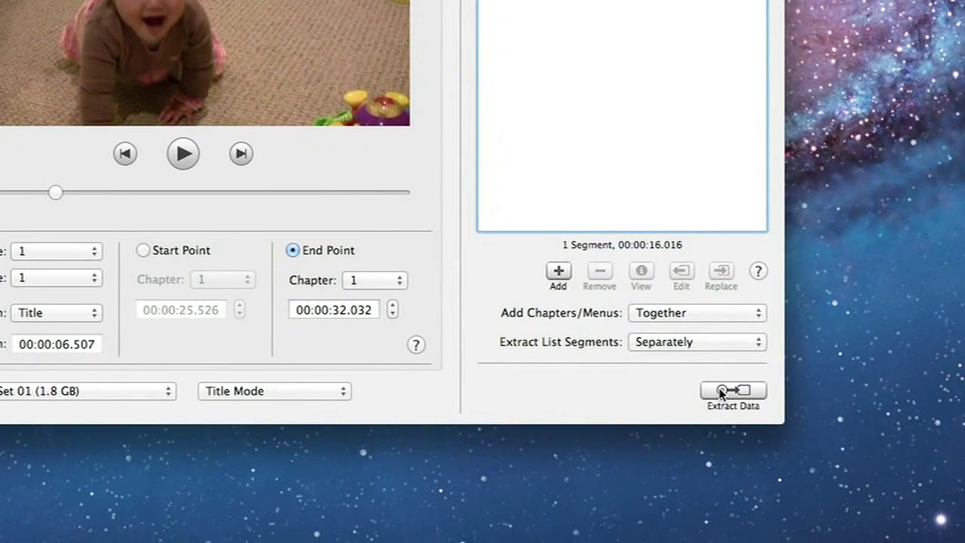
# Extract Segment001 and save it to the Desktop as CrawlingBaby2.mov
pyautogui.click(752, 462)
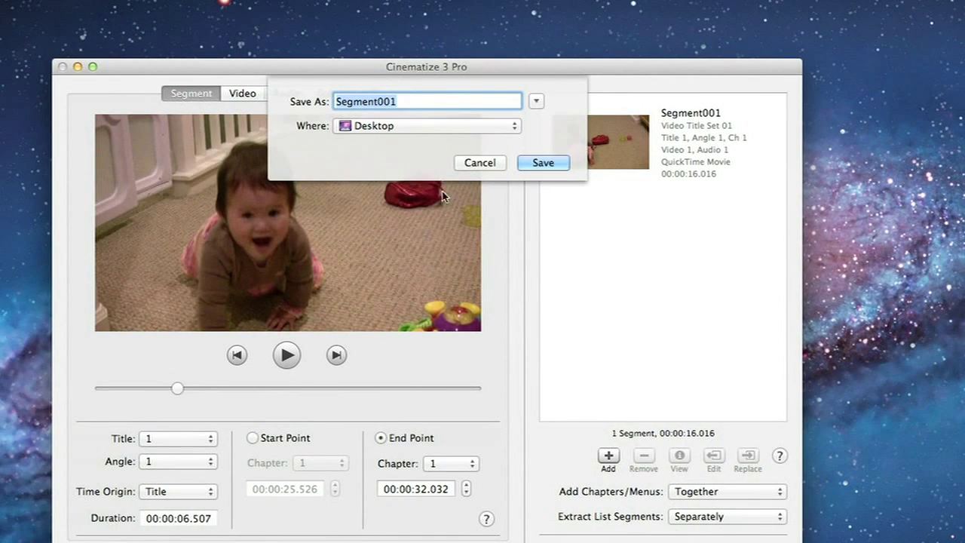
pyautogui.write('Cr')
pyautogui.write('a')
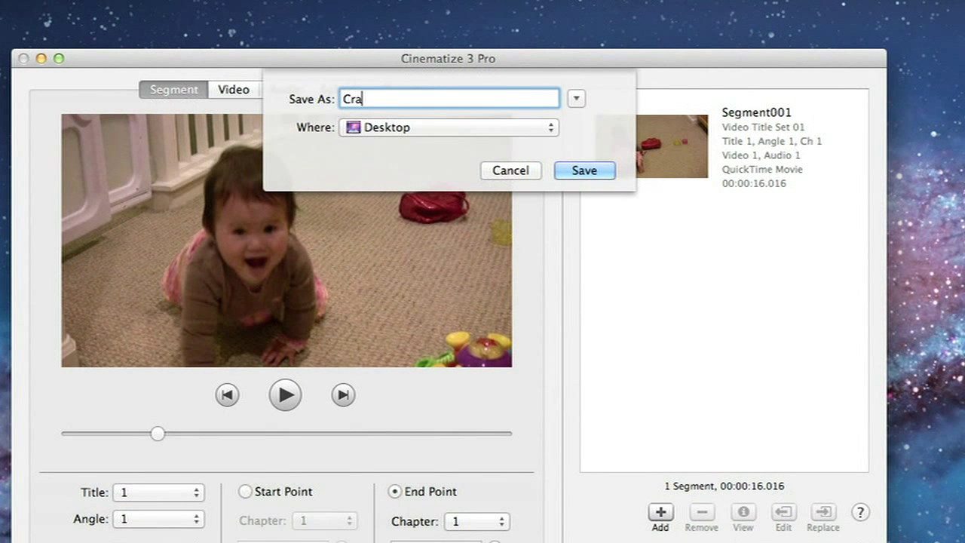
pyautogui.write('wlingBaby2')
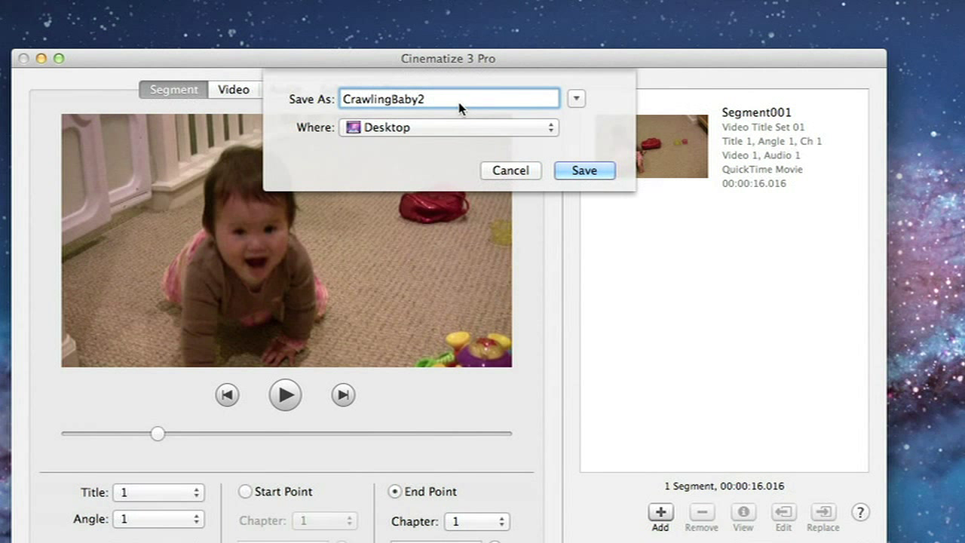
pyautogui.click(583, 171)
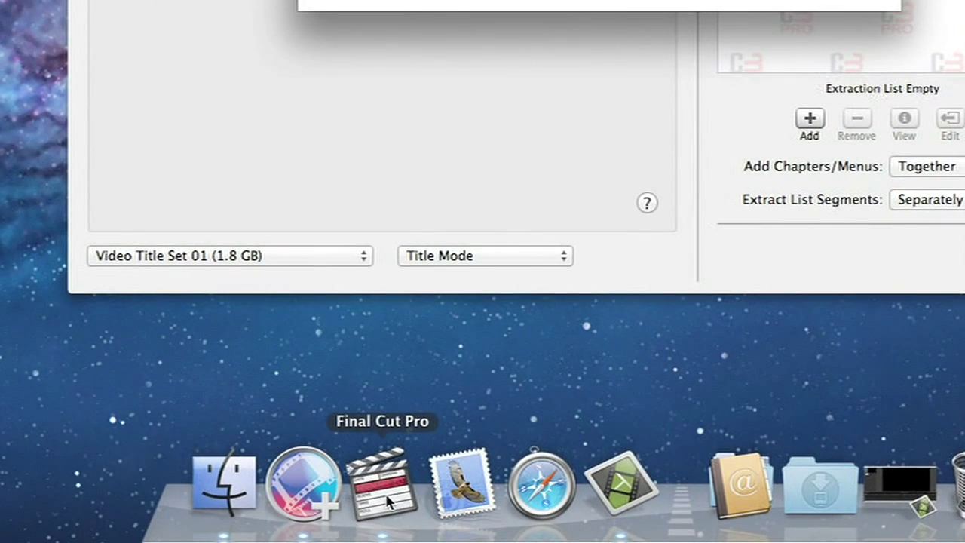
# Launch Final Cut Pro, import CrawlingBaby2.mov from the Desktop, and place it on Sequence 1's timeline
pyautogui.click(387, 501)
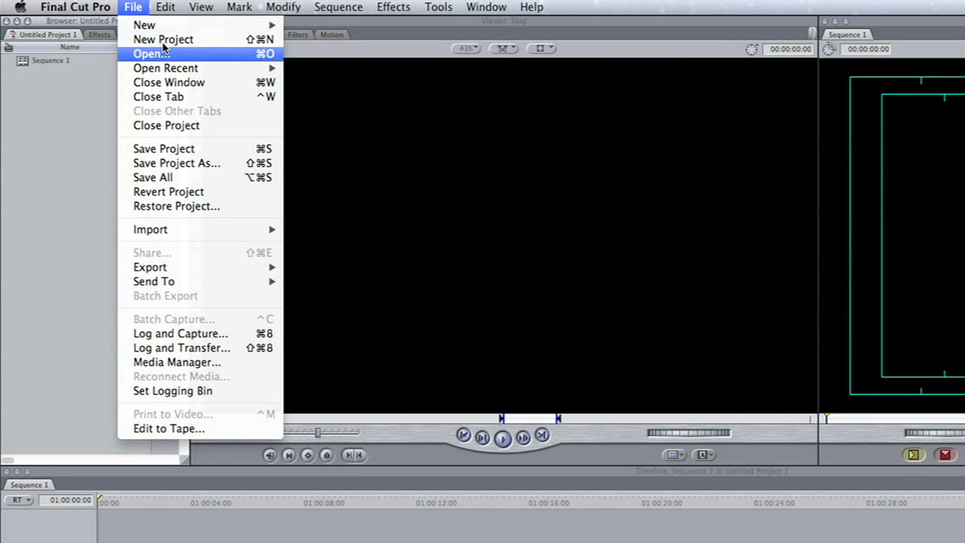
pyautogui.moveTo(254, 228)
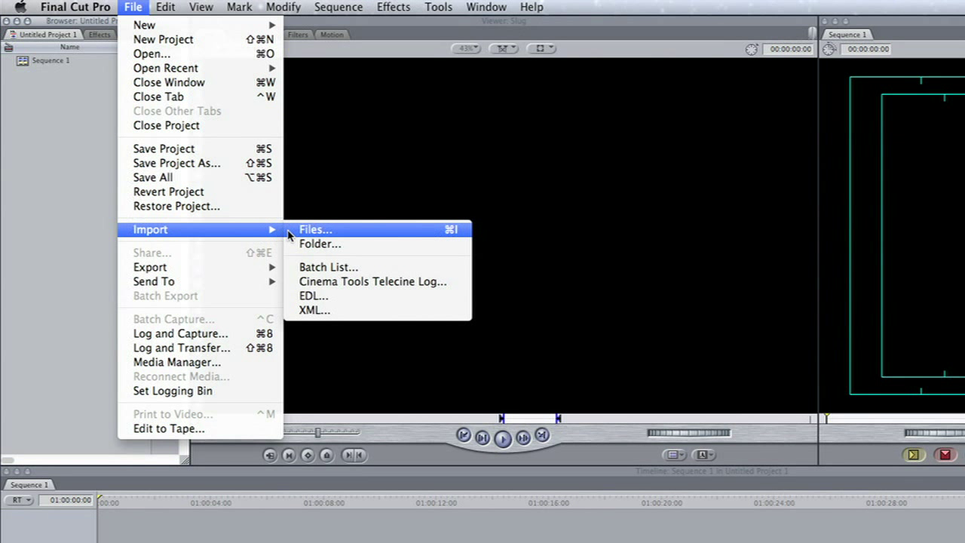
pyautogui.click(359, 236)
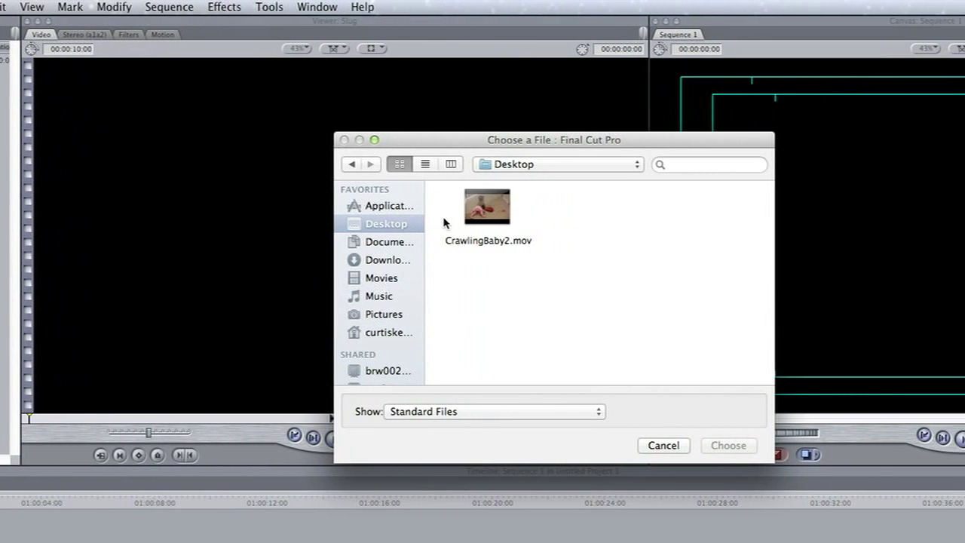
pyautogui.click(432, 211)
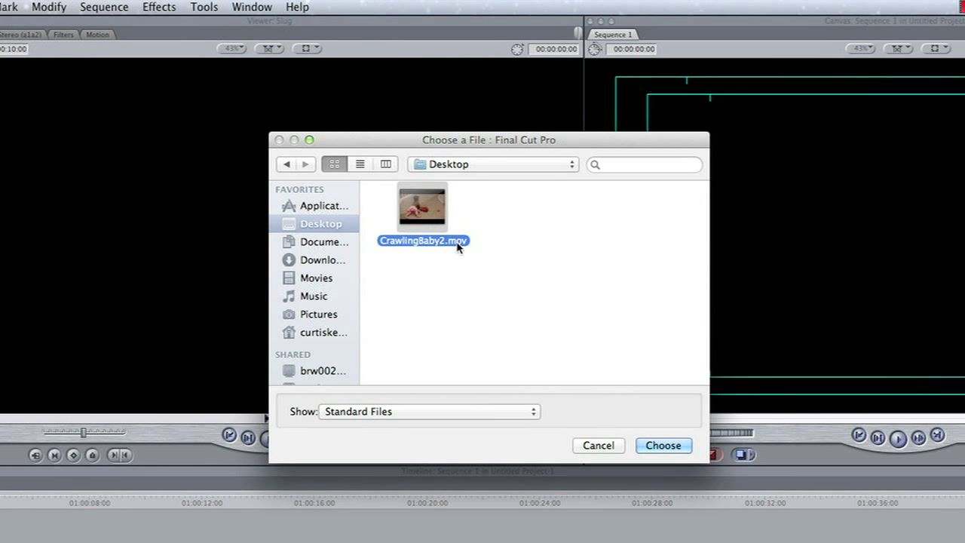
pyautogui.click(662, 446)
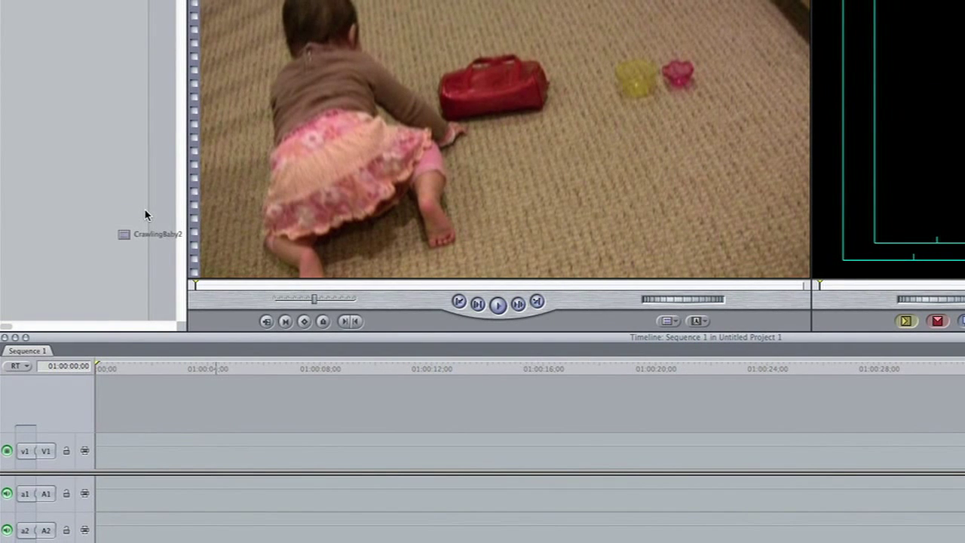
pyautogui.moveTo(146, 211); pyautogui.dragTo(104, 436)
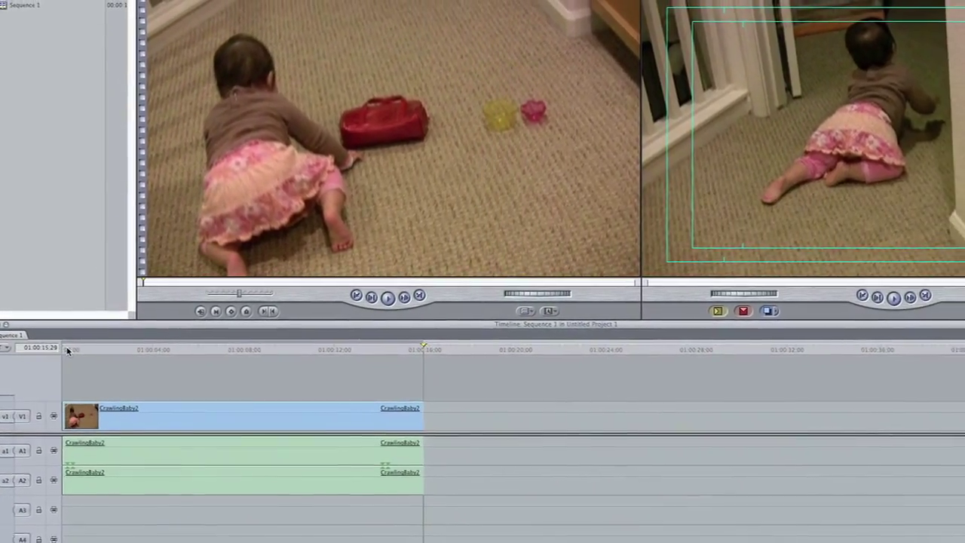